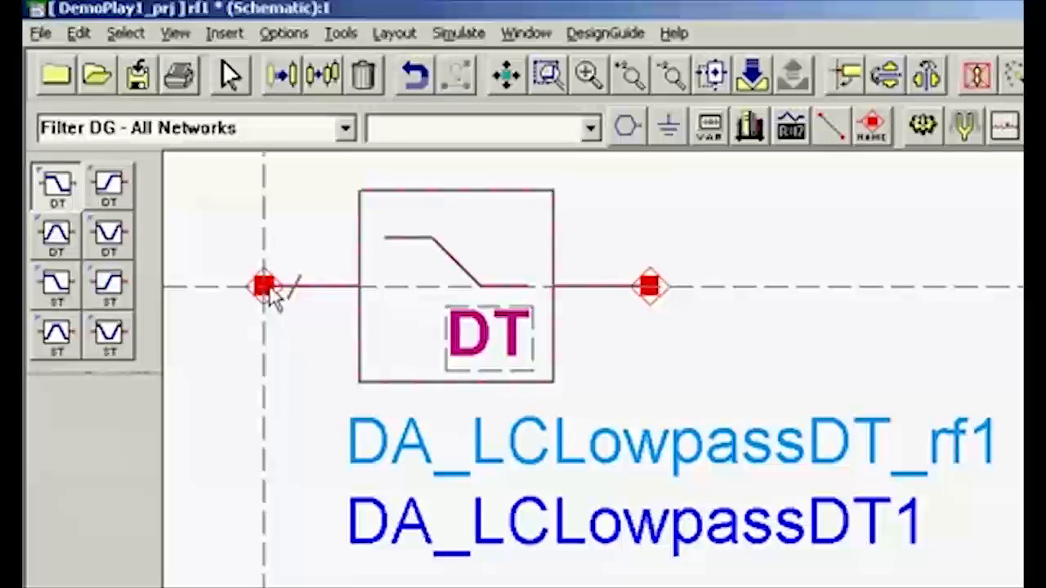
Finish placing the lowpass filter component and select DA_LCLowpassDT1 as the SmartComponent in the Filter DesignGuide
key("Escape")
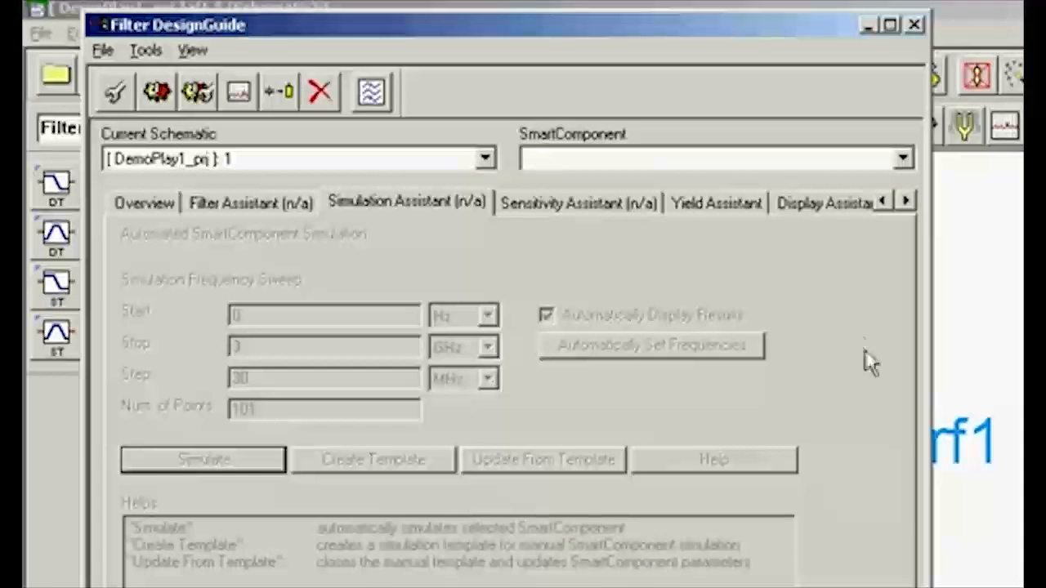
left_click(906, 157)
left_click(900, 161)
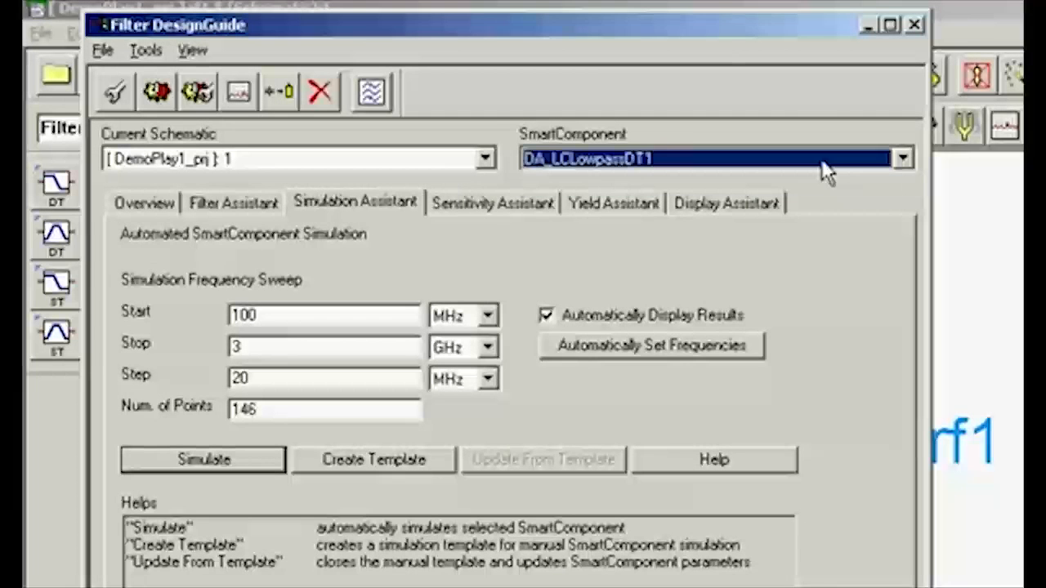
Set the response type of DA_LCLowpassDT1 to Chebyshev in the Filter Assistant and design the filter
left_click(251, 201)
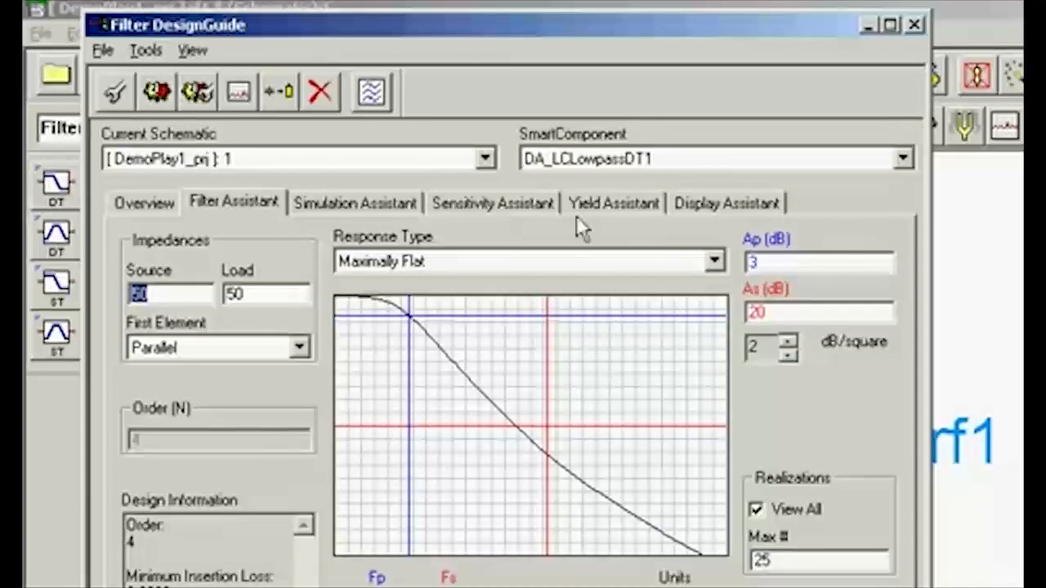
left_click(715, 260)
left_click(658, 302)
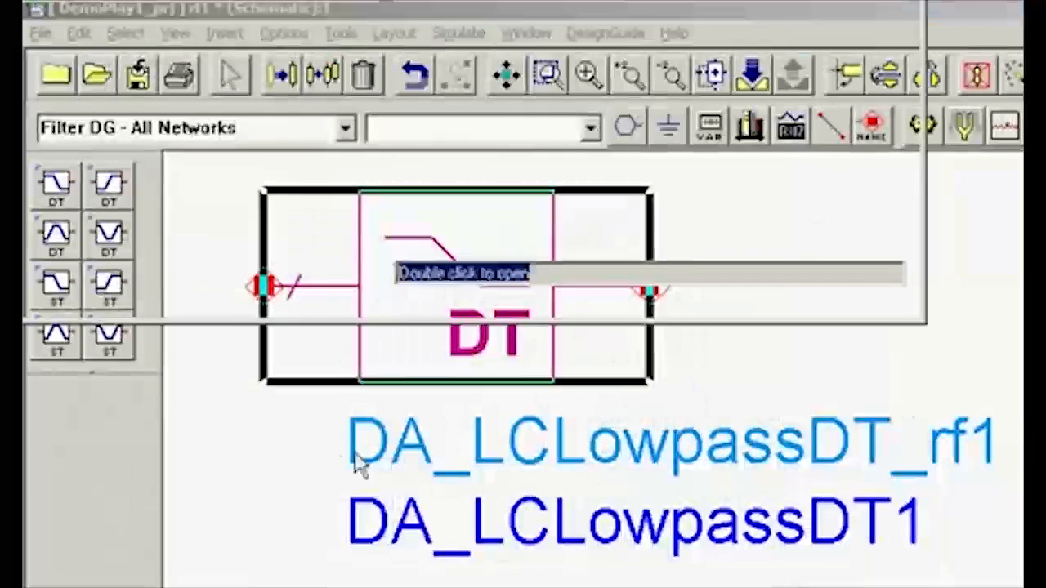
double_click(339, 432)
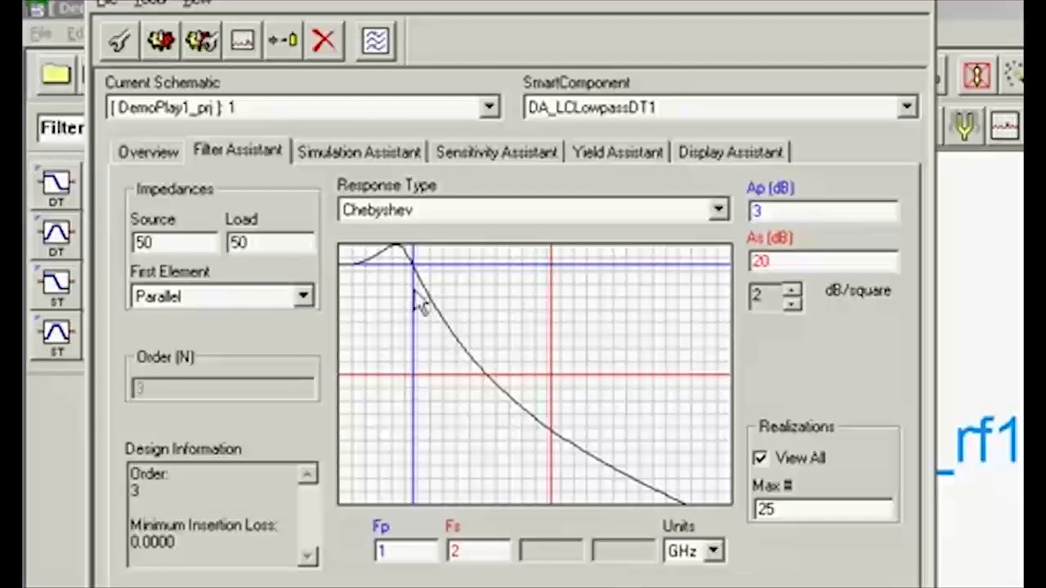
Examine the lumped-element subnetwork generated inside the lowpass SmartComponent and return to the Filter DesignGuide
left_click(962, 36)
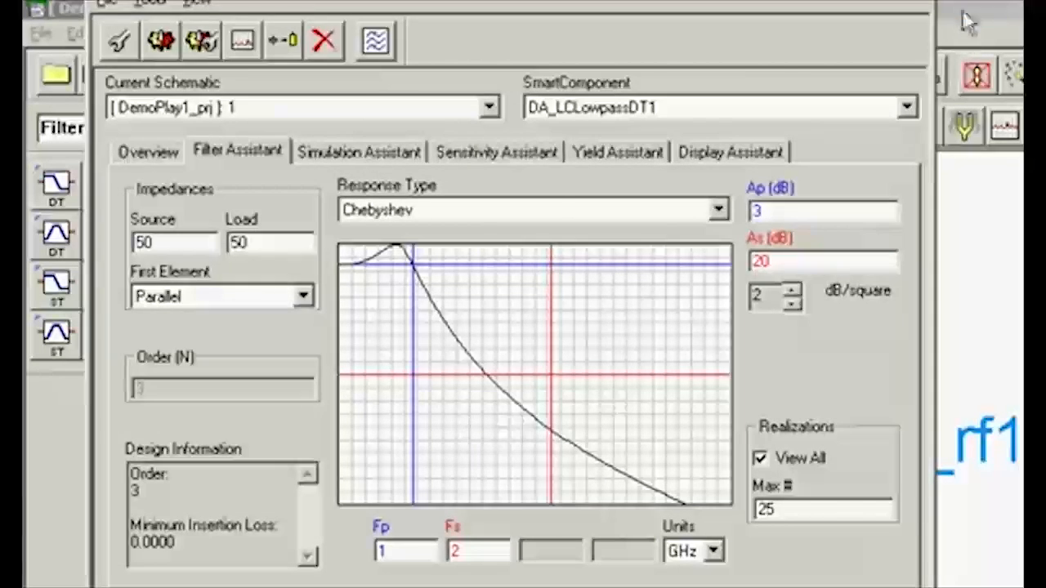
left_click(752, 72)
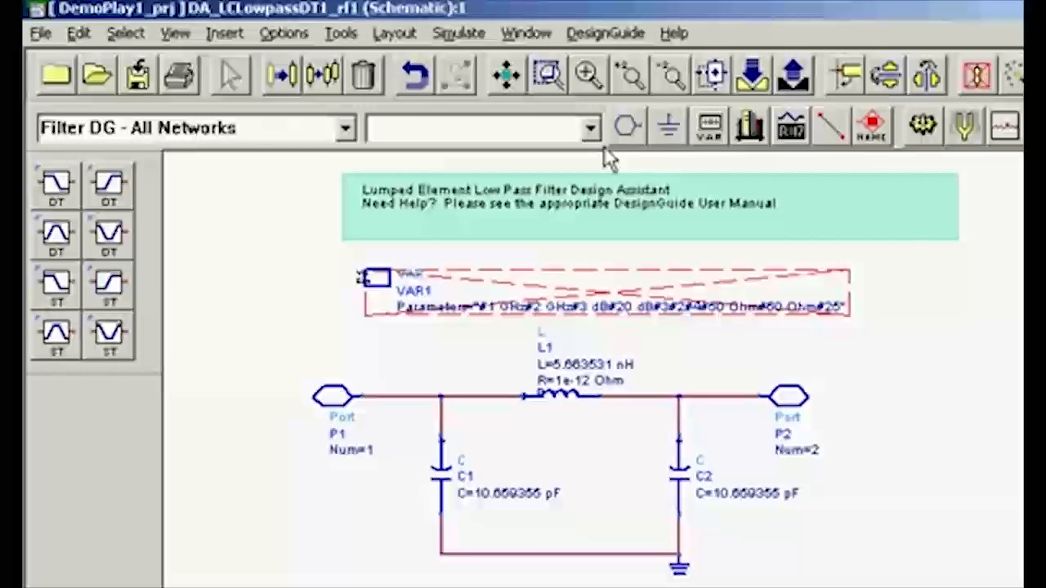
left_click(790, 77)
left_click(589, 587)
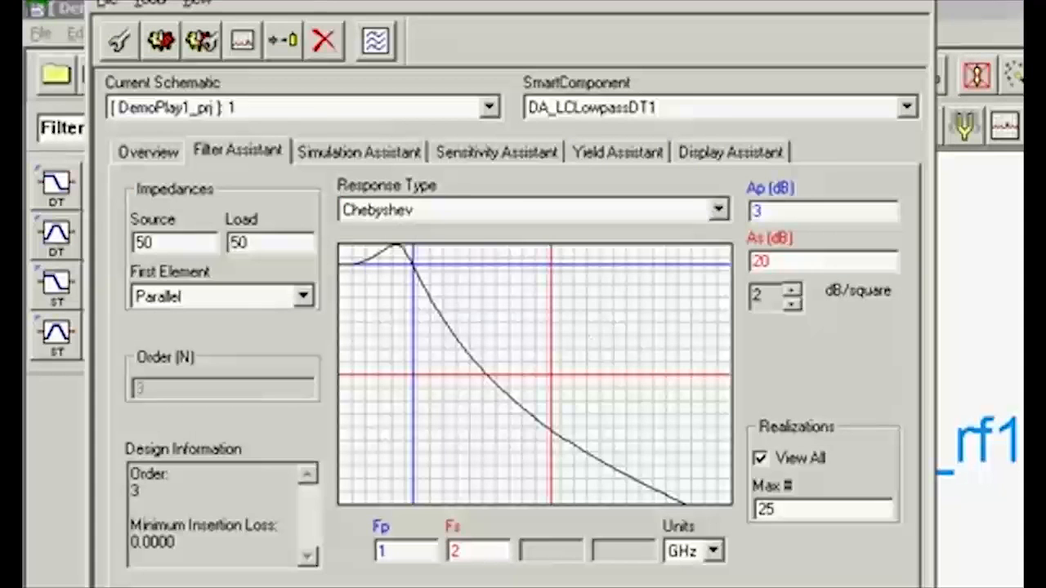
Set the simulation sweep frequencies automatically and simulate the lumped lowpass filter
left_click(396, 149)
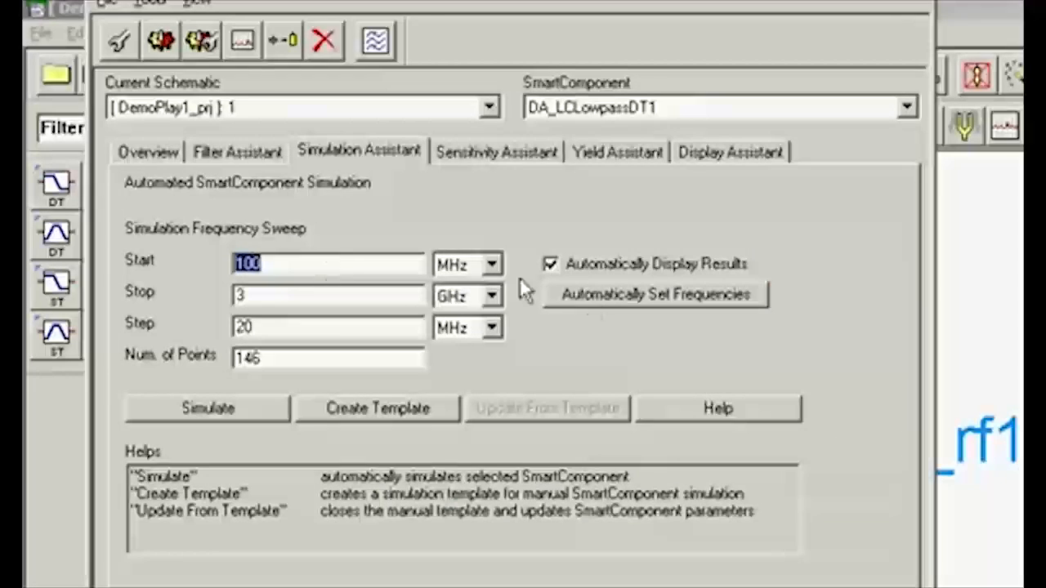
left_click(609, 296)
left_click(225, 413)
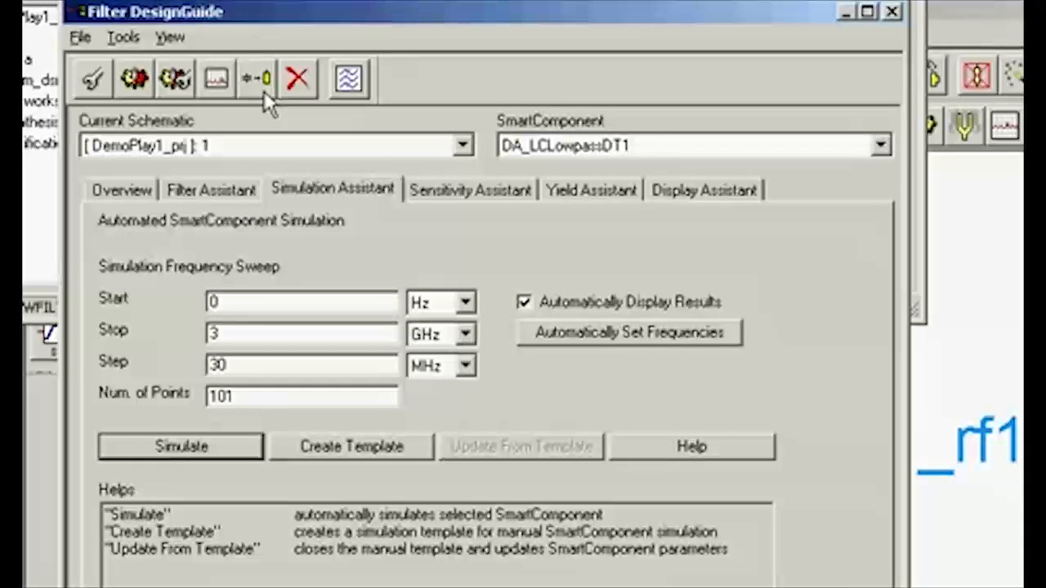
Transform inductor L1 into a series short-circuited transmission-line stub with the LC to TLine transformation
left_click(264, 91)
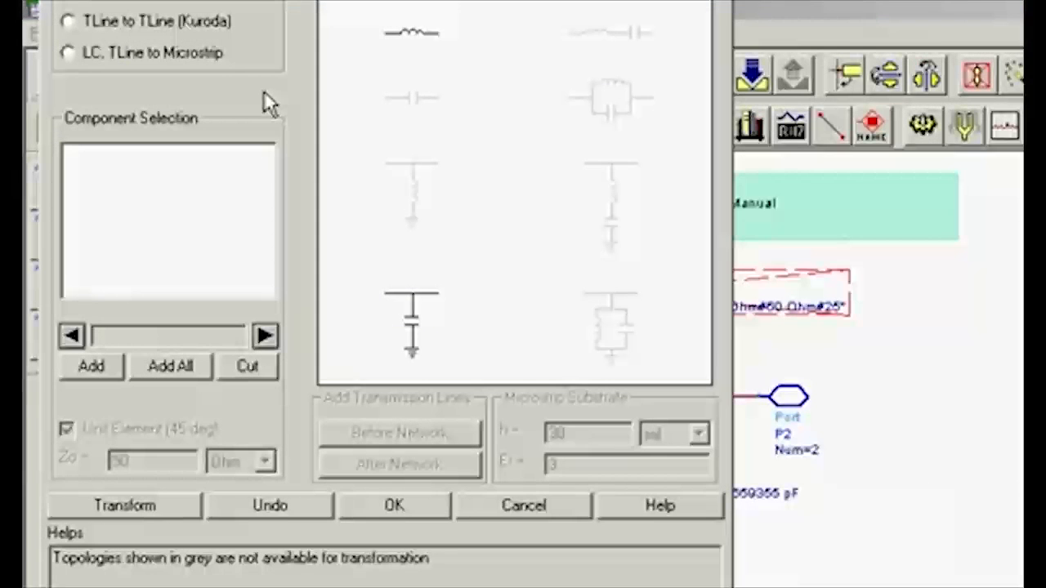
left_click_drag(264, 10, 266, 13)
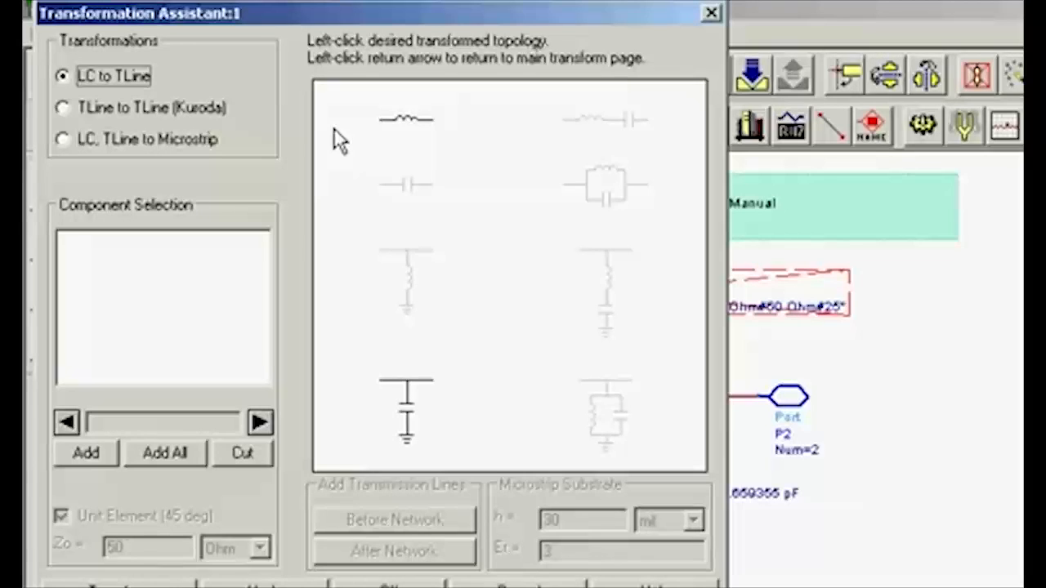
left_click(407, 129)
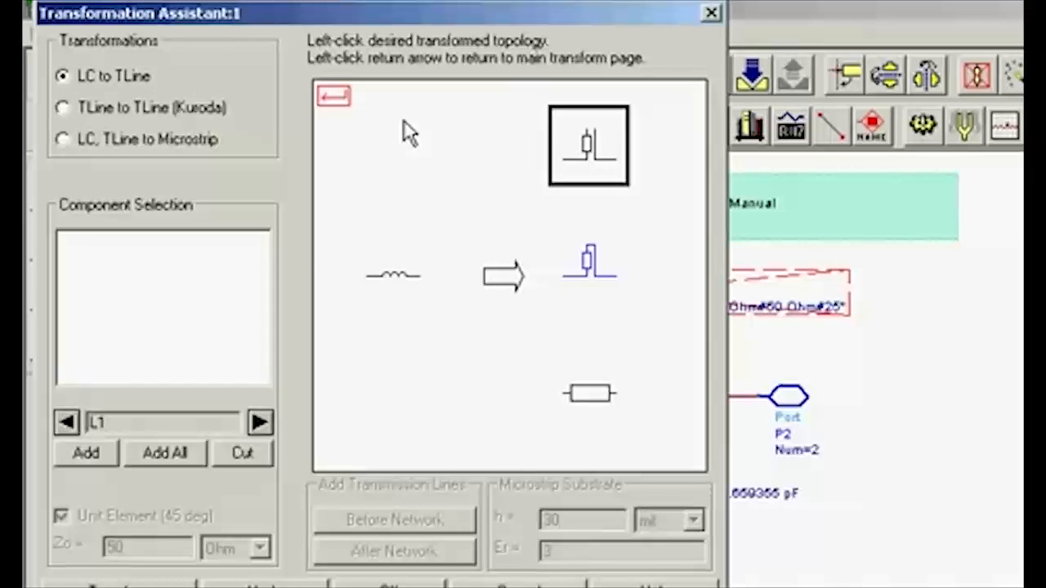
left_click(182, 457)
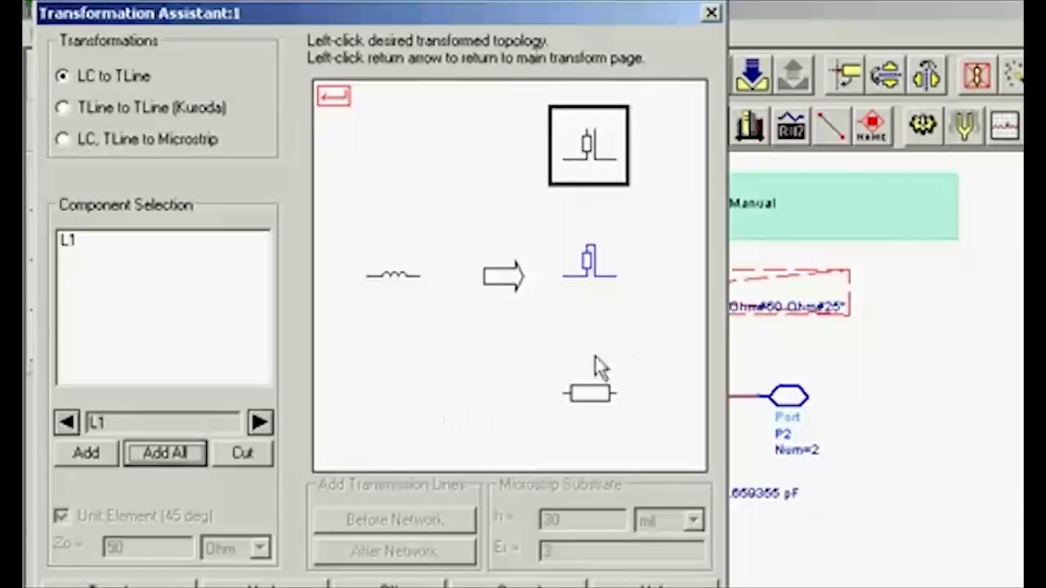
left_click(599, 282)
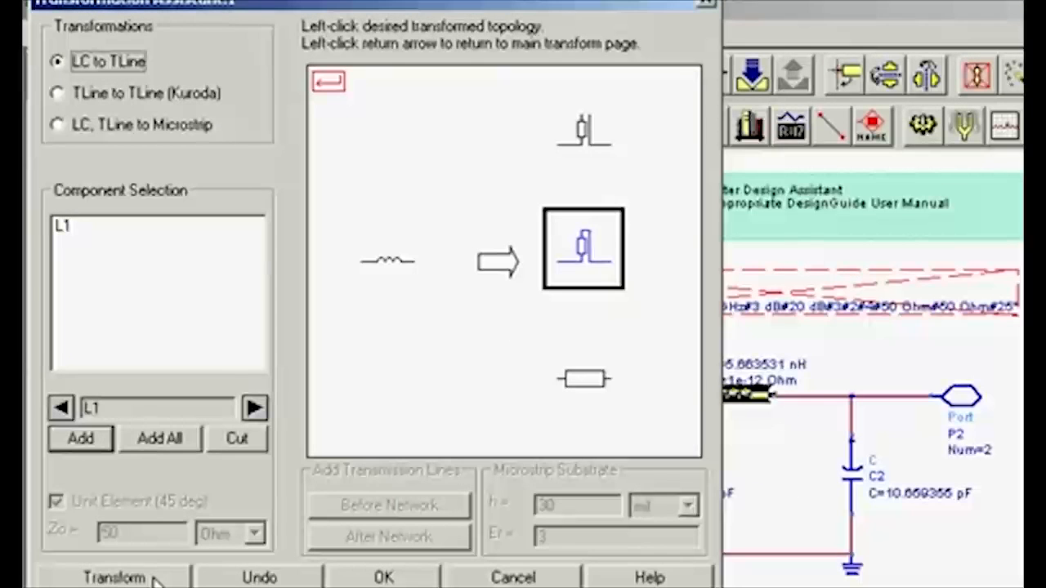
left_click(143, 577)
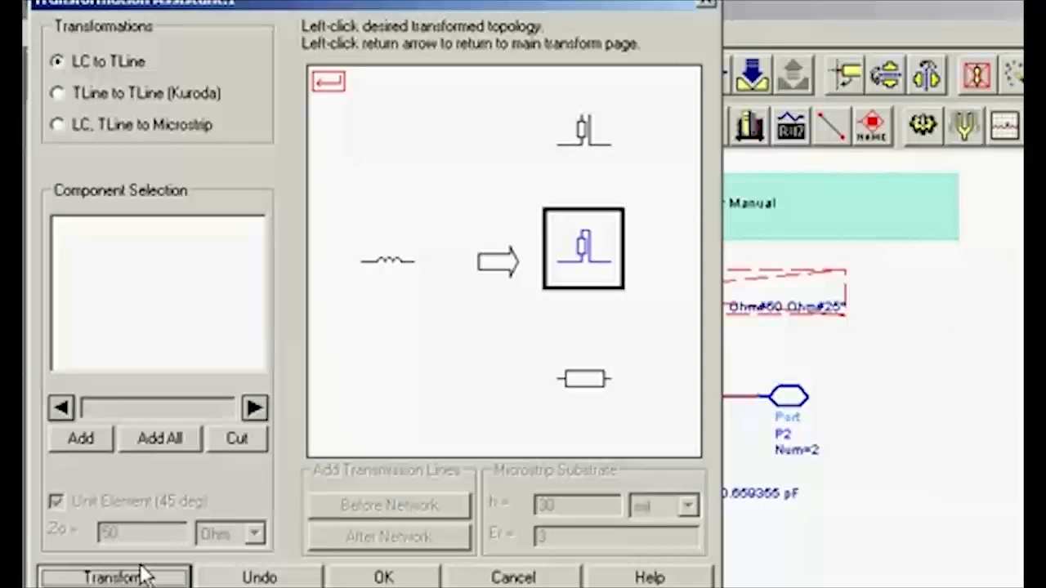
Transform shunt capacitors C1 and C2 into open-circuited transmission-line stubs and accept the transformed network
left_click(327, 82)
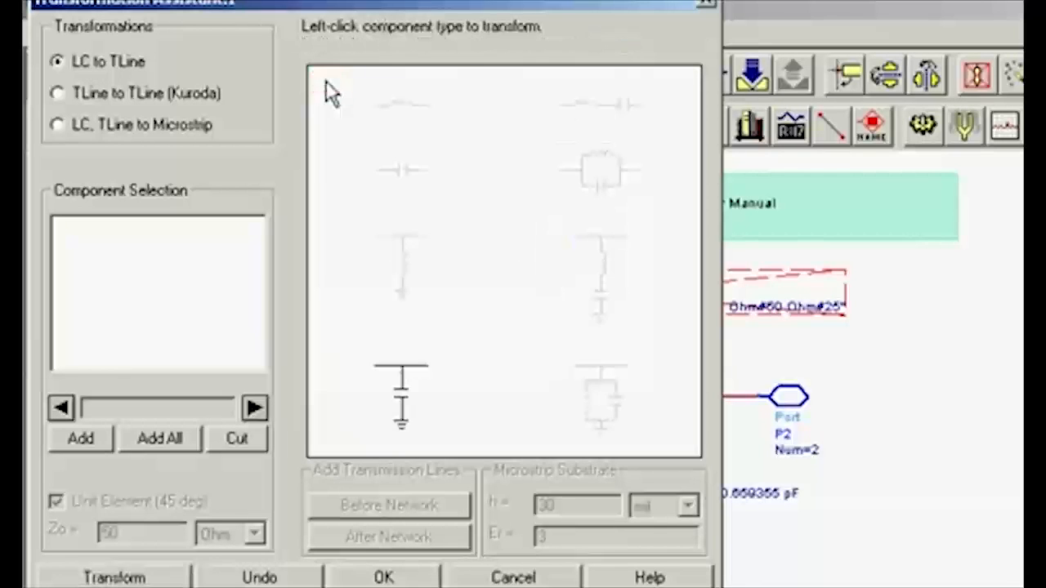
left_click(403, 401)
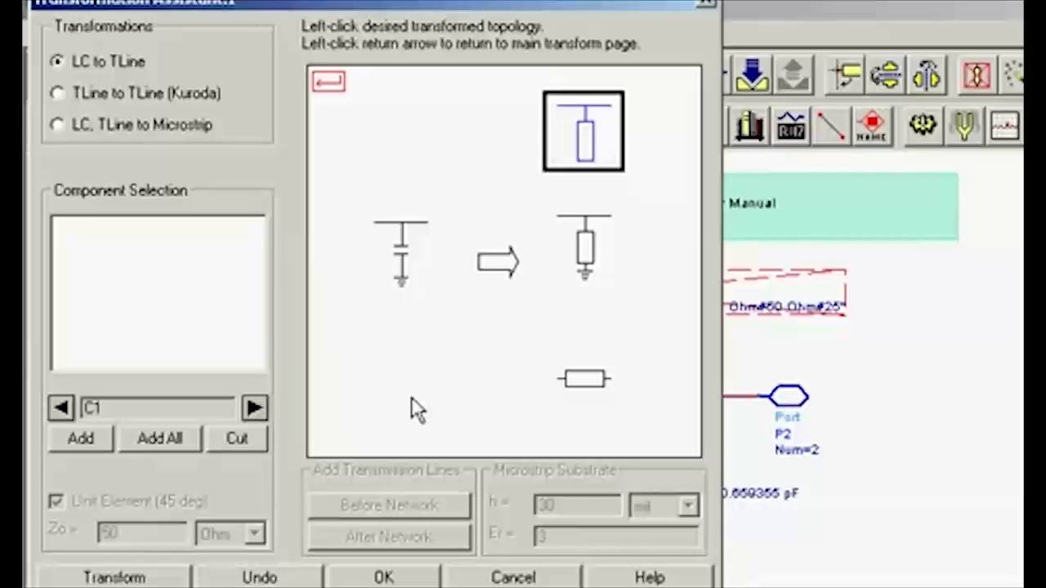
left_click(174, 435)
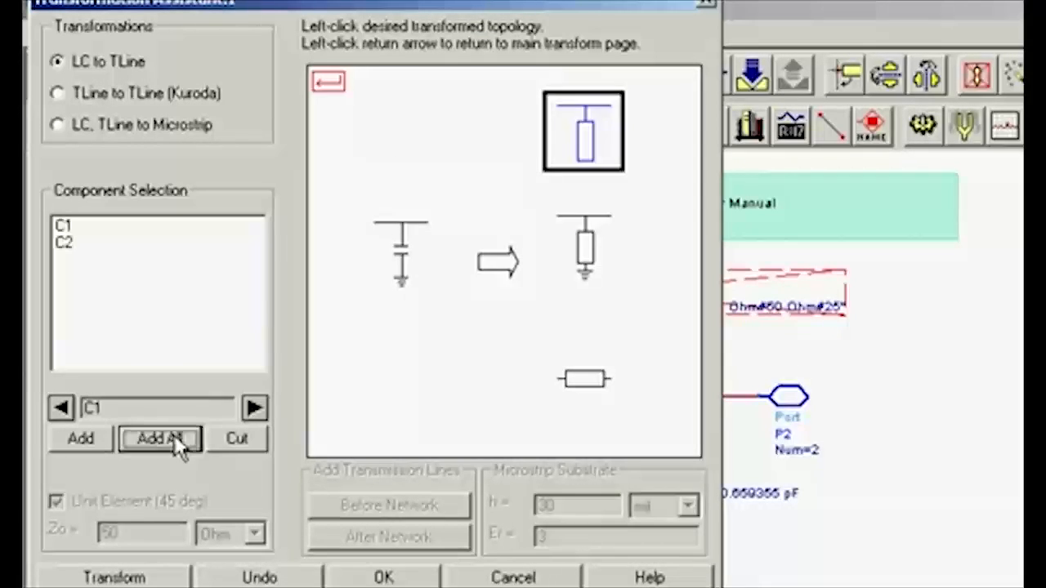
left_click(162, 578)
left_click(382, 577)
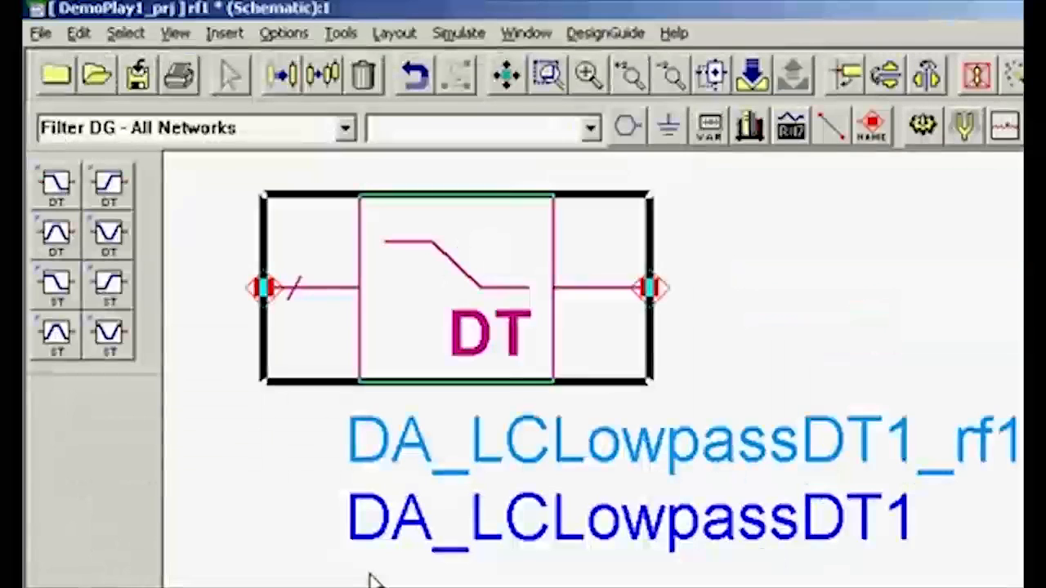
Review the transmission-line network inside the SmartComponent and simulate the transformed filter
left_click(752, 77)
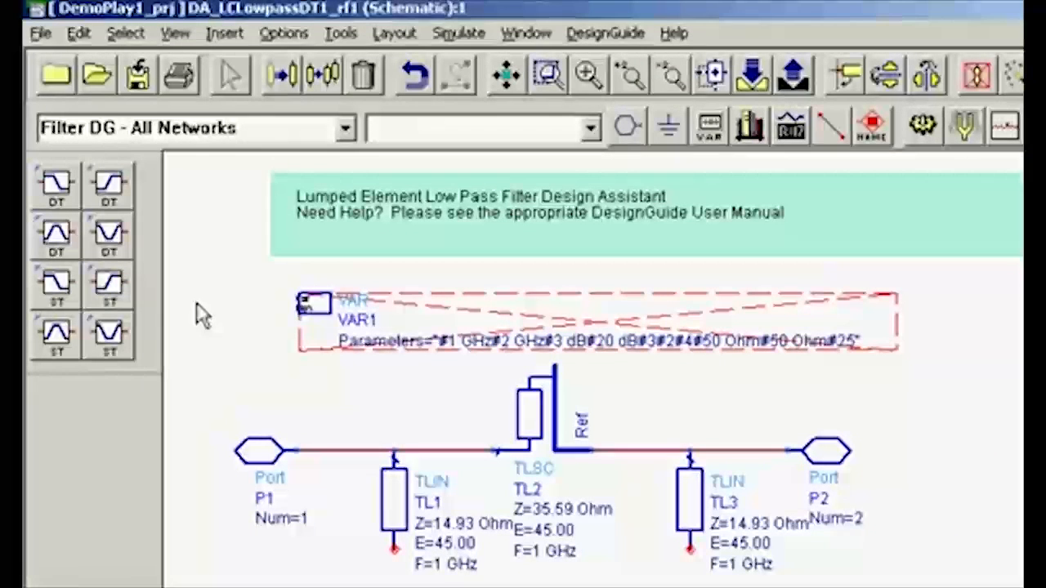
left_click(794, 80)
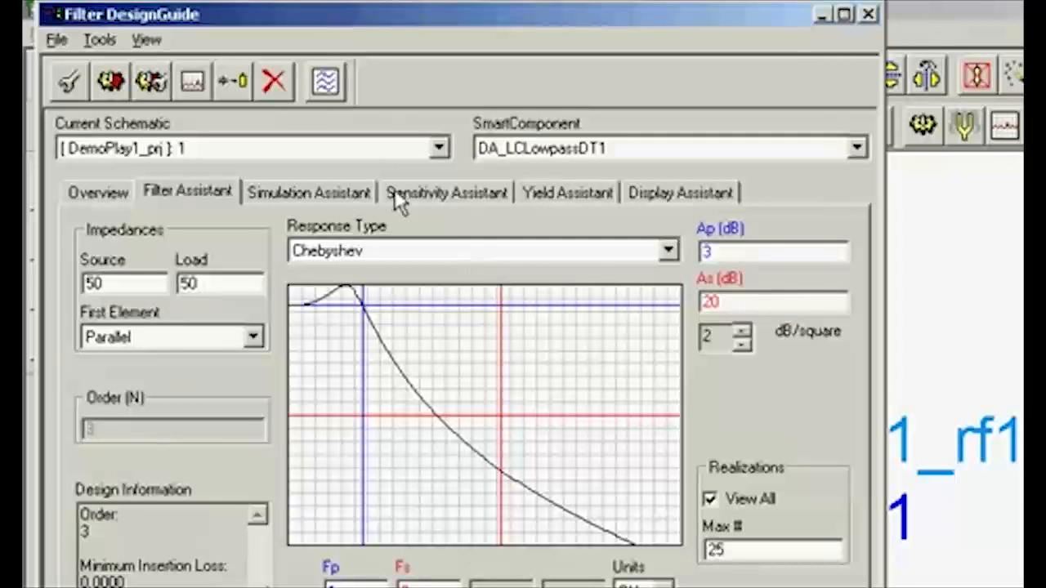
left_click(336, 198)
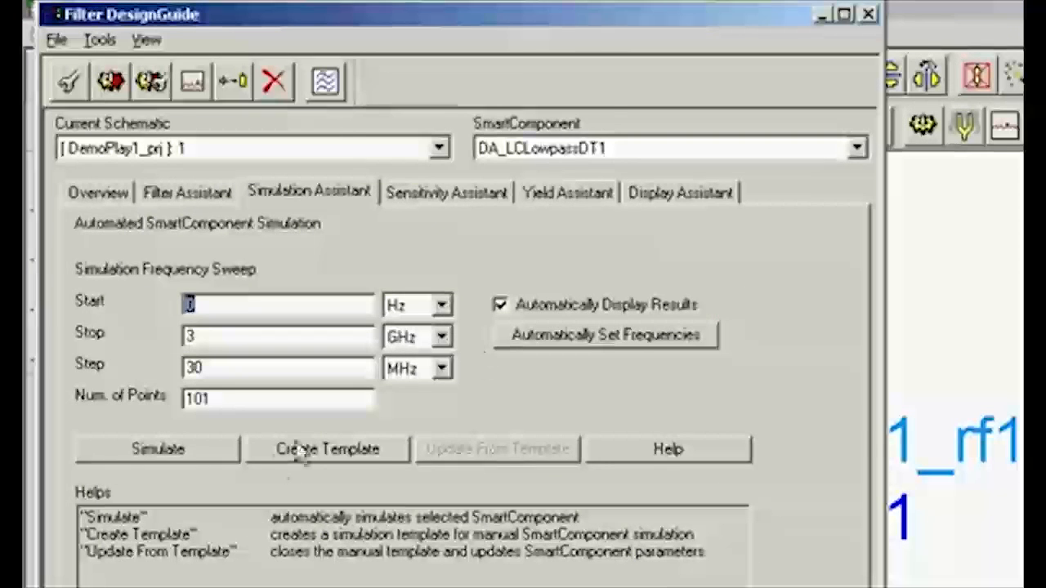
left_click(222, 461)
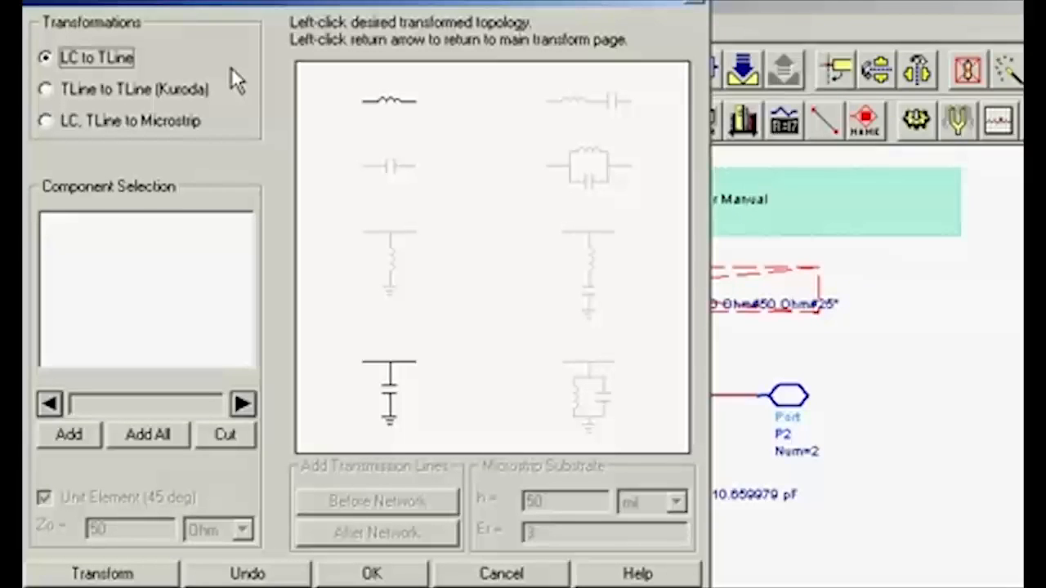
Transform inductor L1 into a series microstrip line with a Zo of 70 Ohm using LC, TLine to Microstrip
left_click(45, 121)
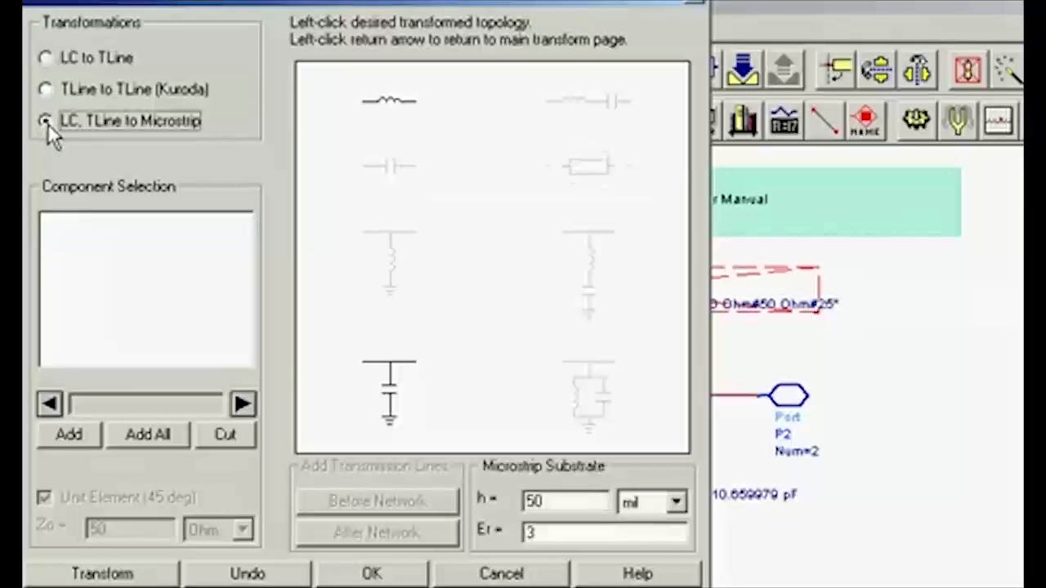
left_click(386, 105)
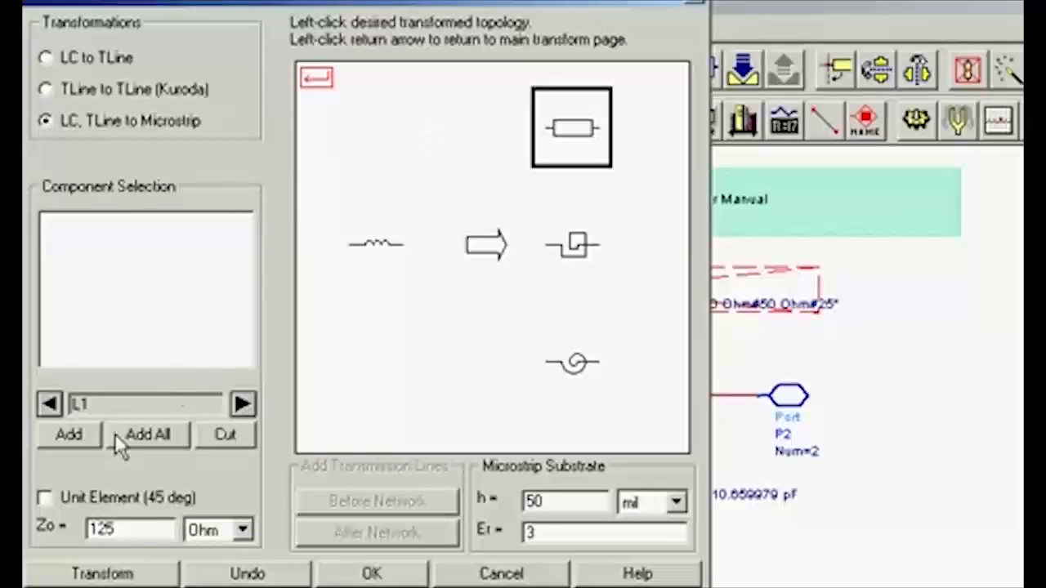
left_click(78, 435)
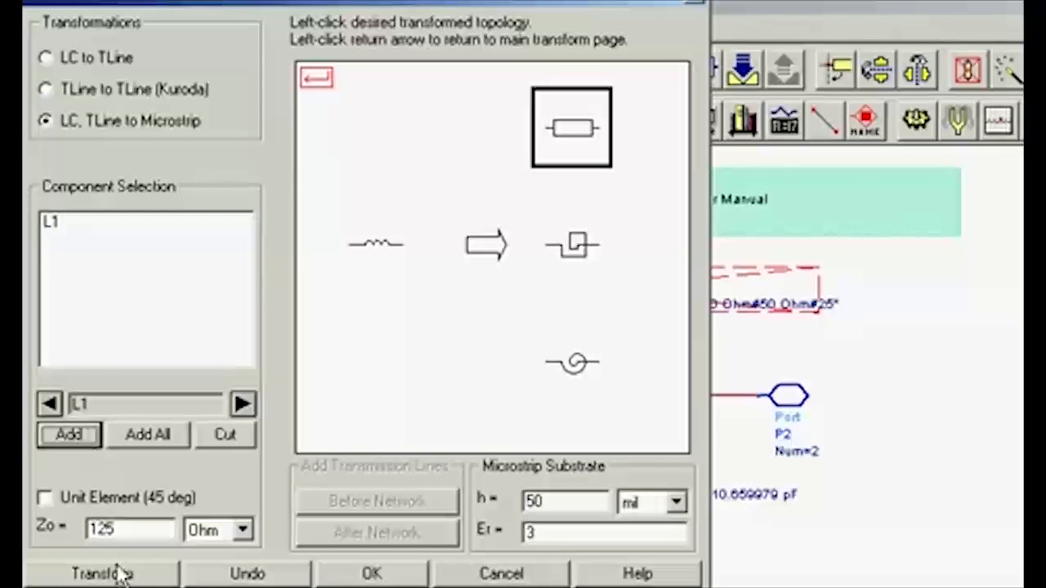
double_click(121, 529)
type("70")
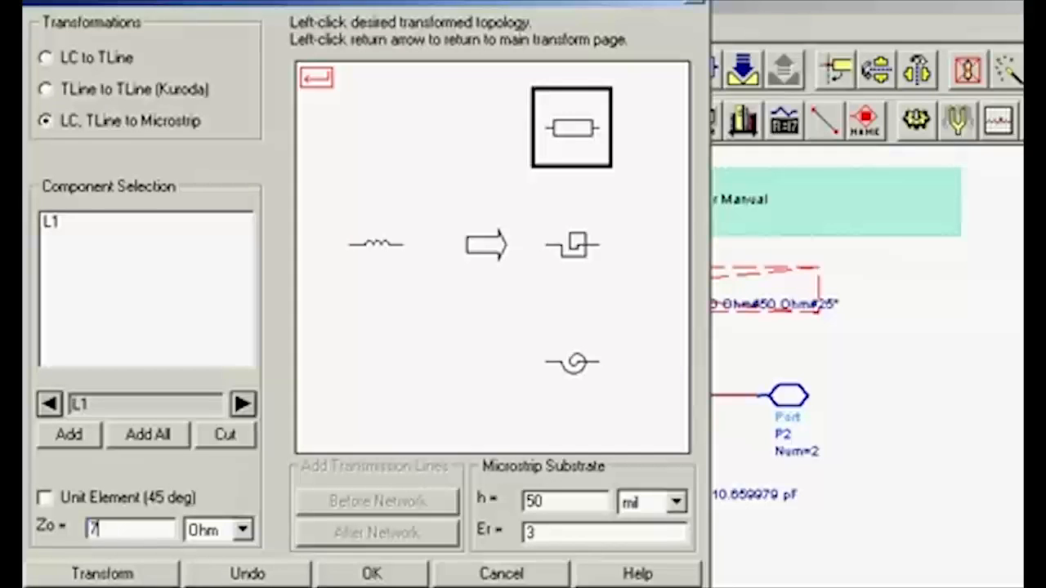
left_click(98, 574)
Transform shunt capacitors C1 and C2 into double radial microstrip stubs and accept the microstrip network
left_click(318, 85)
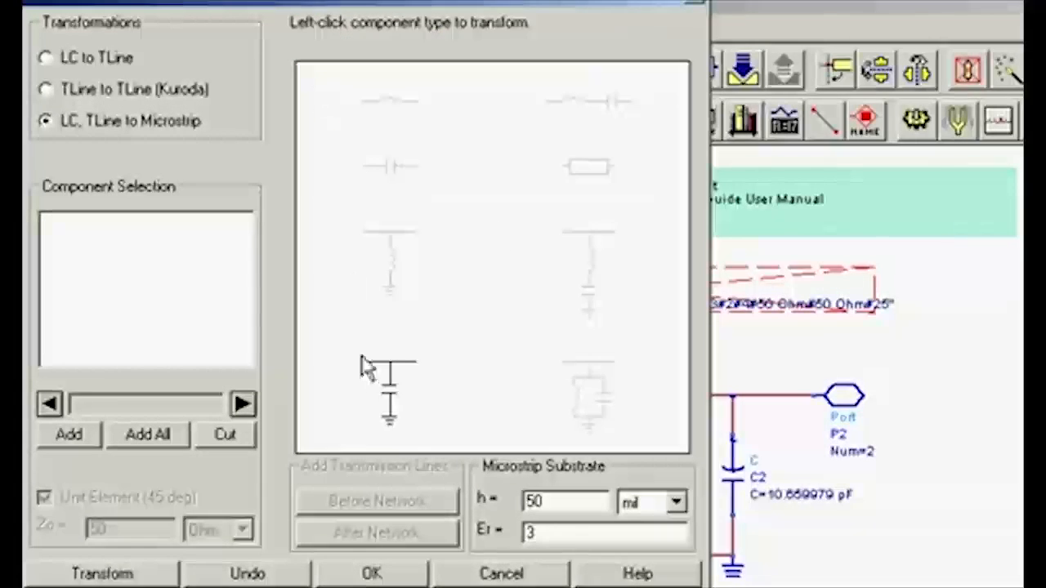
left_click(391, 399)
left_click(626, 379)
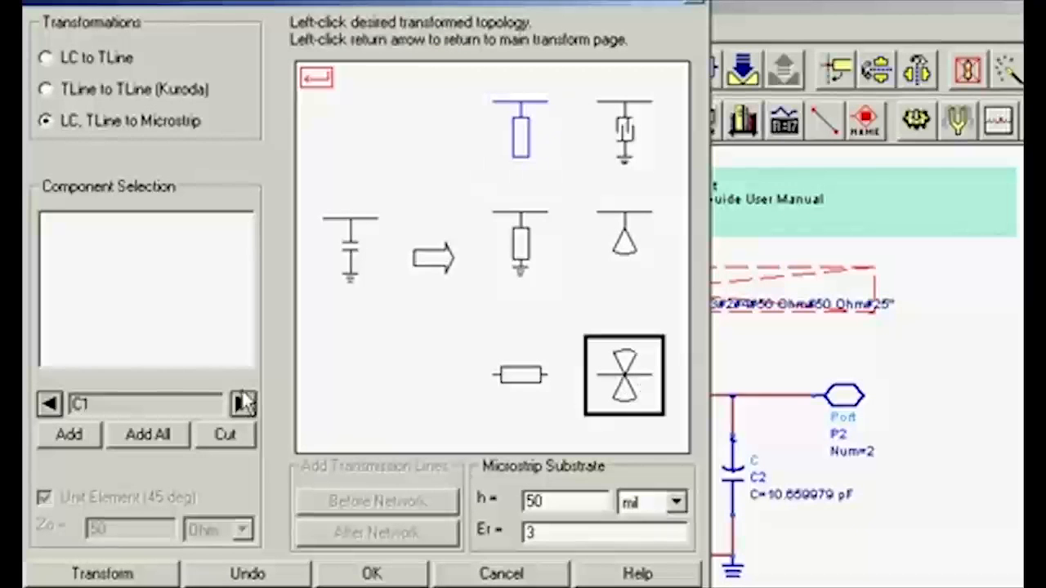
left_click(134, 435)
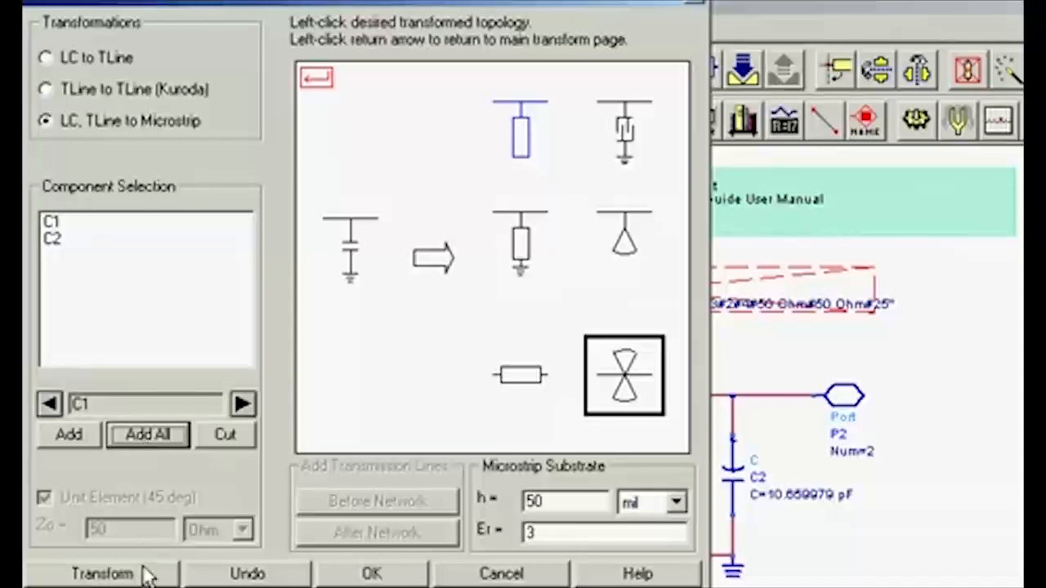
left_click(139, 573)
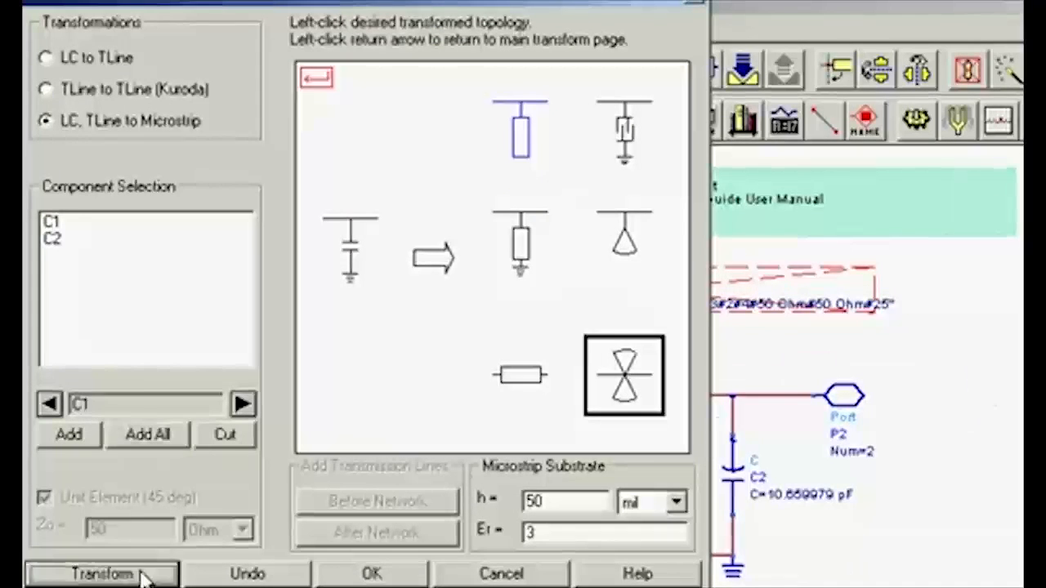
left_click(396, 576)
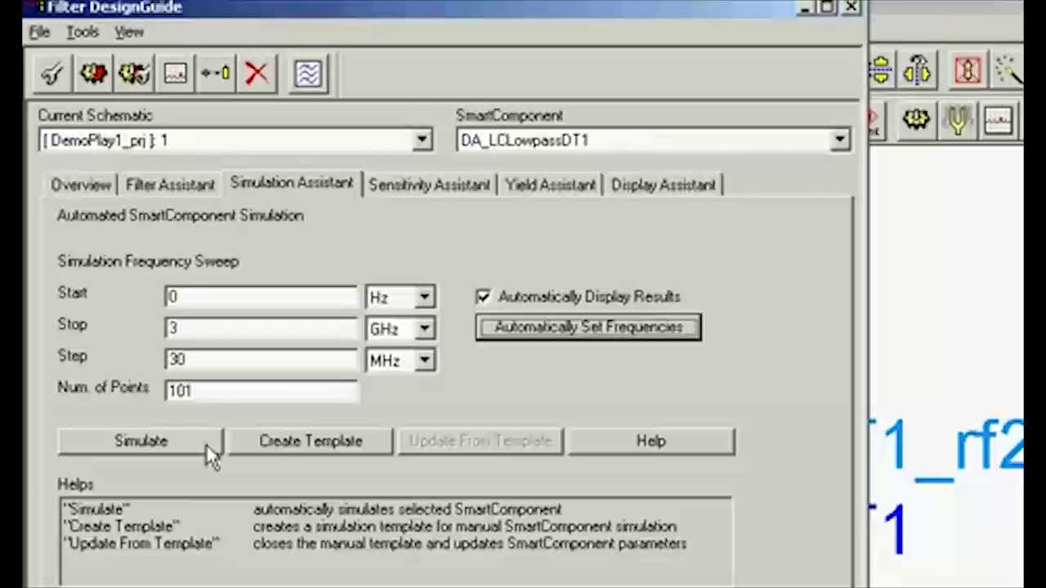
Simulate the microstrip lowpass filter and generate its layout from the schematic with P1 as starting component
left_click(205, 444)
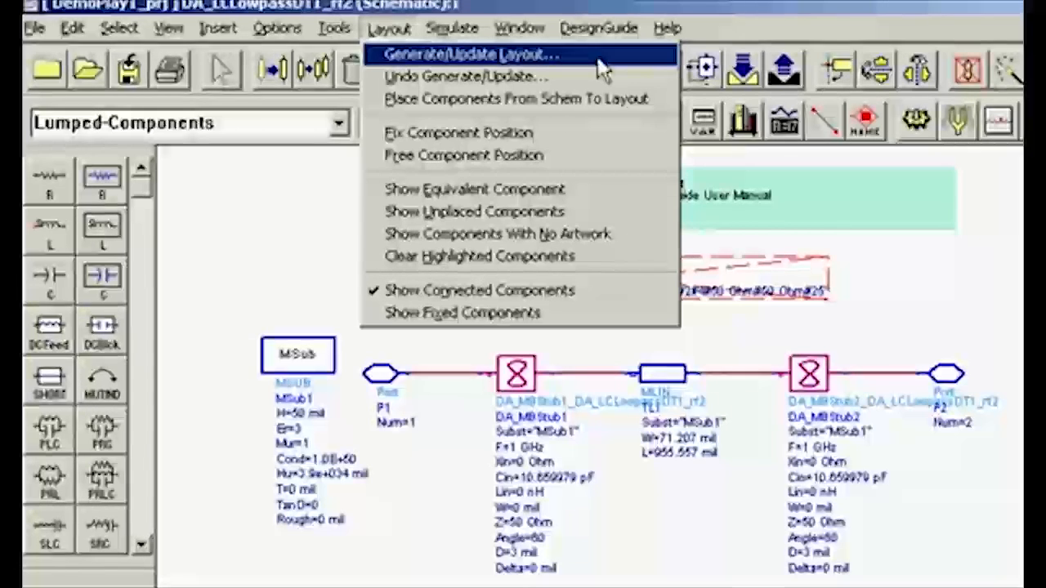
left_click(597, 57)
left_click(114, 462)
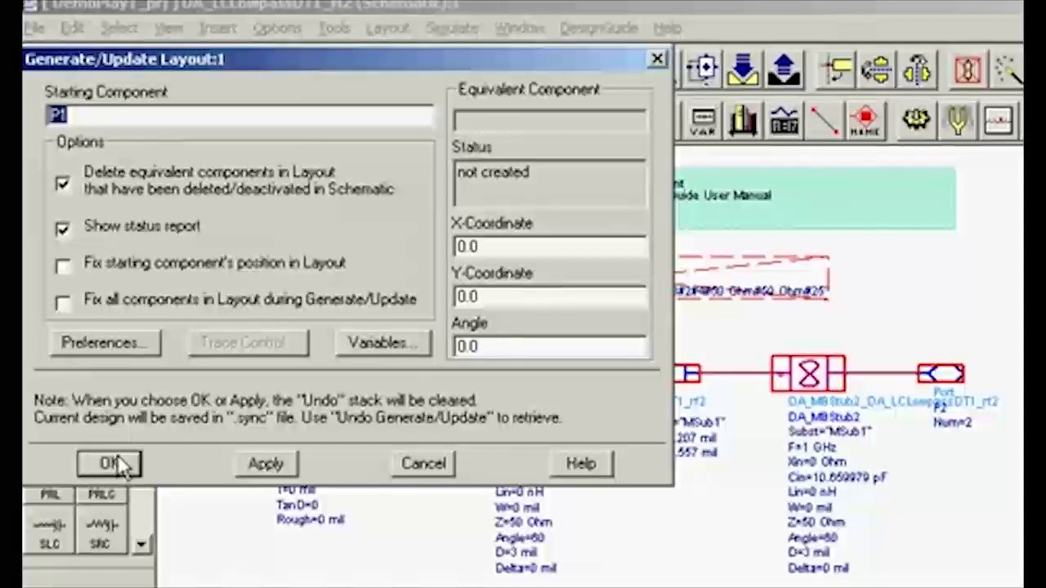